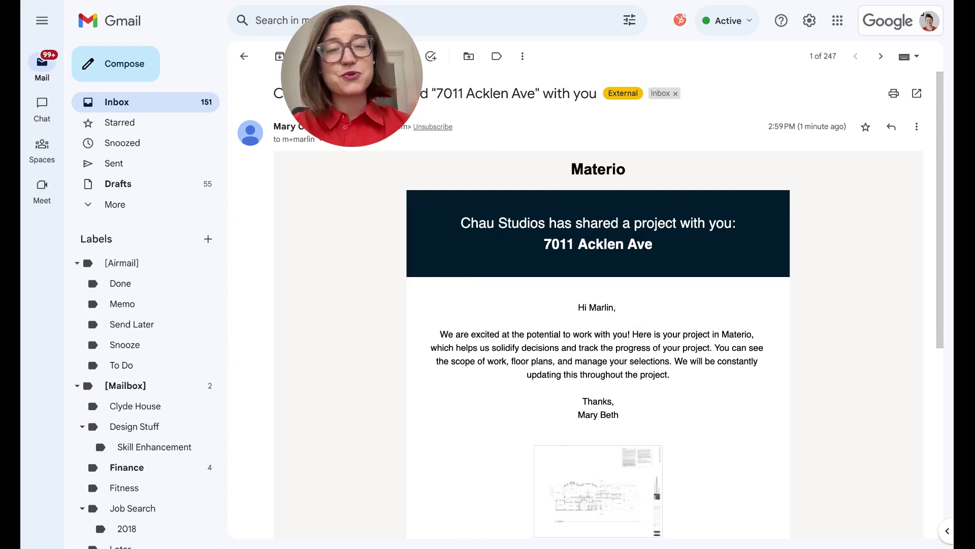
{"action": "scroll", "coordinate": [522, 388], "scroll_direction": "down", "scroll_amount": 4}
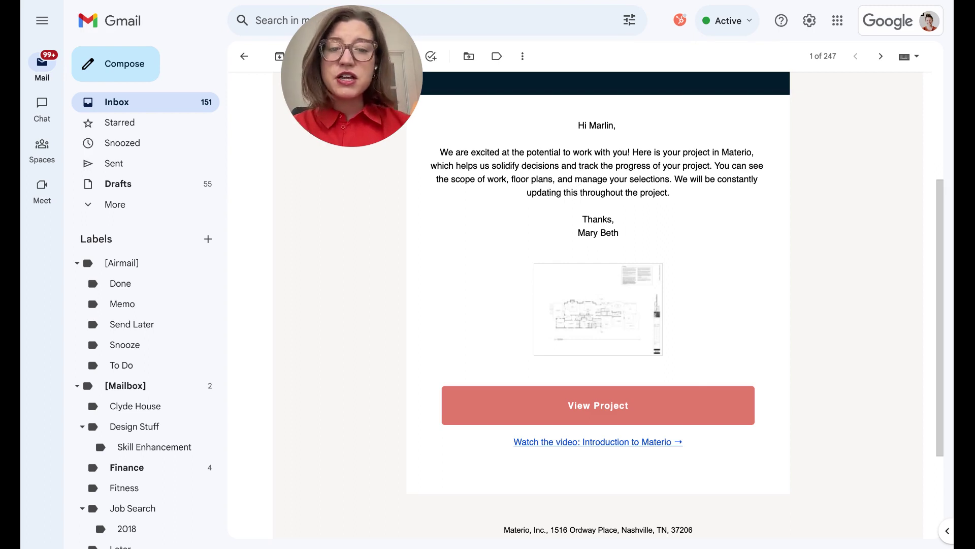
{"action": "left_click", "coordinate": [589, 409]}
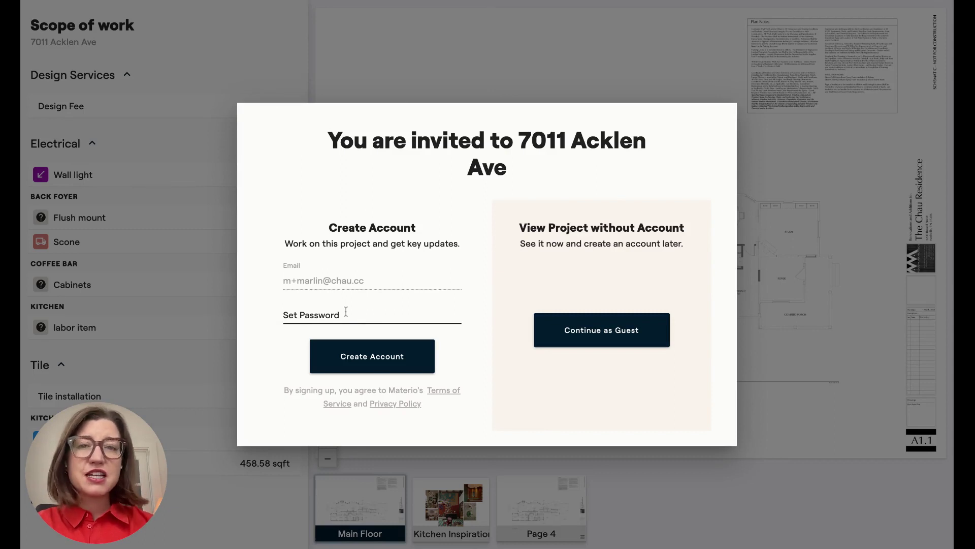
- Enter the project as a guest and show Bath 3's chosen floor tile on the plan
{"action": "left_click", "coordinate": [601, 333]}
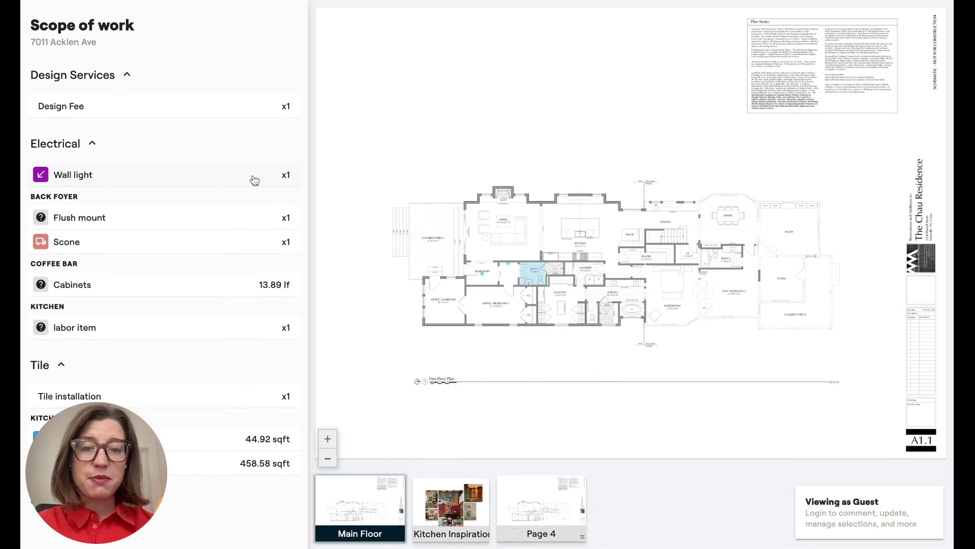
{"action": "scroll", "coordinate": [518, 215], "scroll_direction": "up", "scroll_amount": 3}
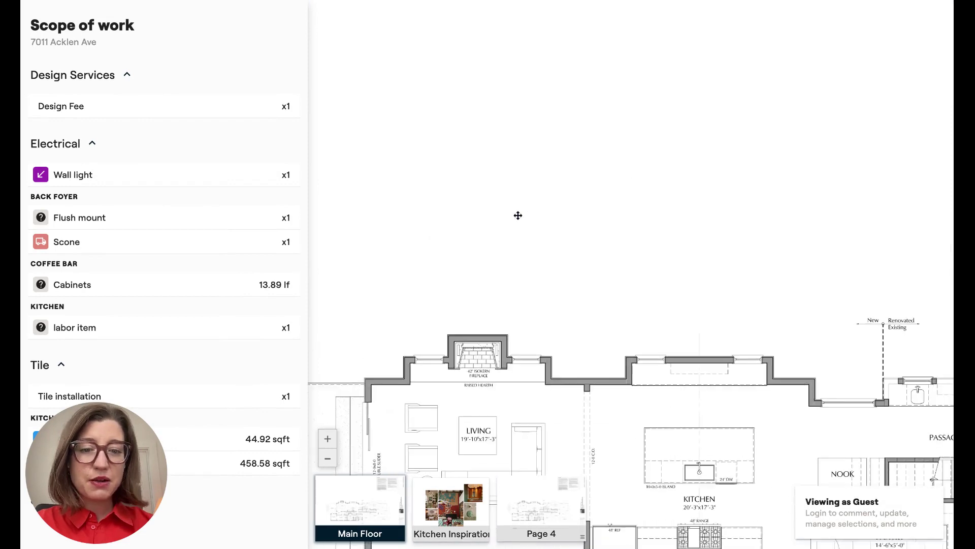
{"action": "scroll", "coordinate": [518, 215], "scroll_direction": "down", "scroll_amount": 5}
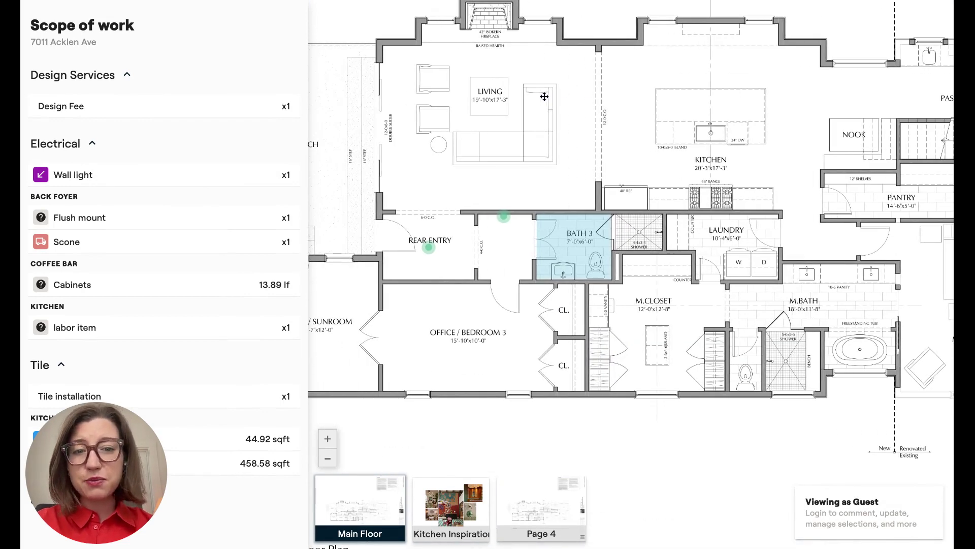
{"action": "left_click", "coordinate": [565, 255]}
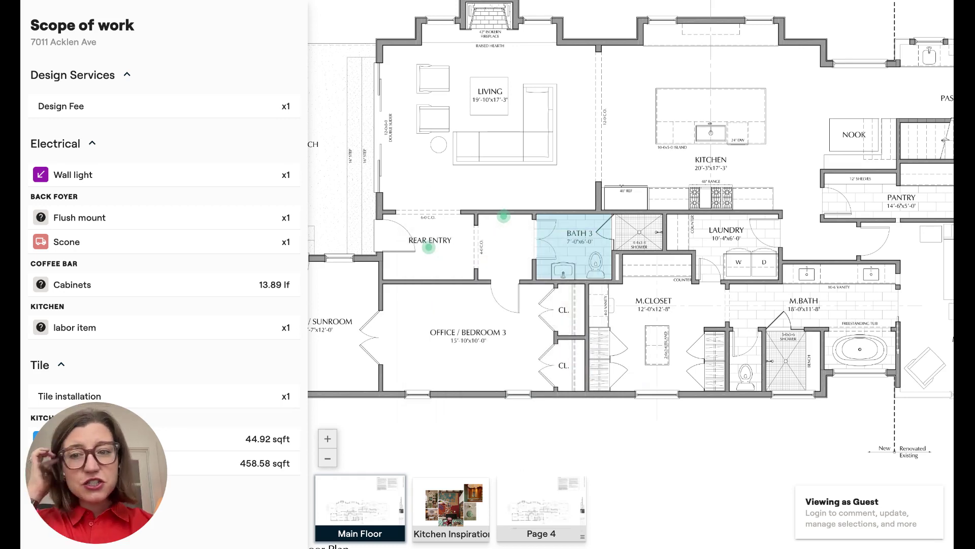
- Look at the Wall light and Cabinets scope item details, returning to the list after each
{"action": "left_click", "coordinate": [120, 179]}
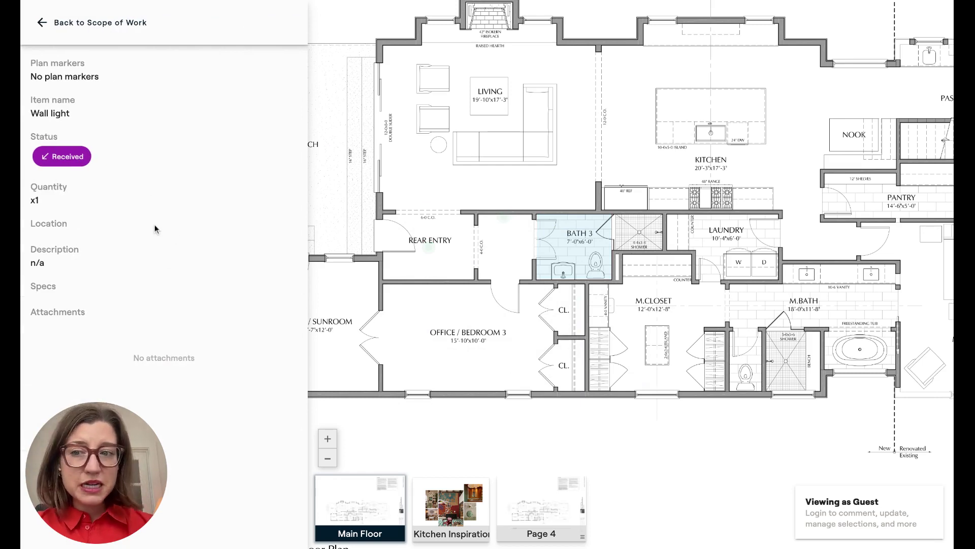
{"action": "left_click", "coordinate": [44, 22]}
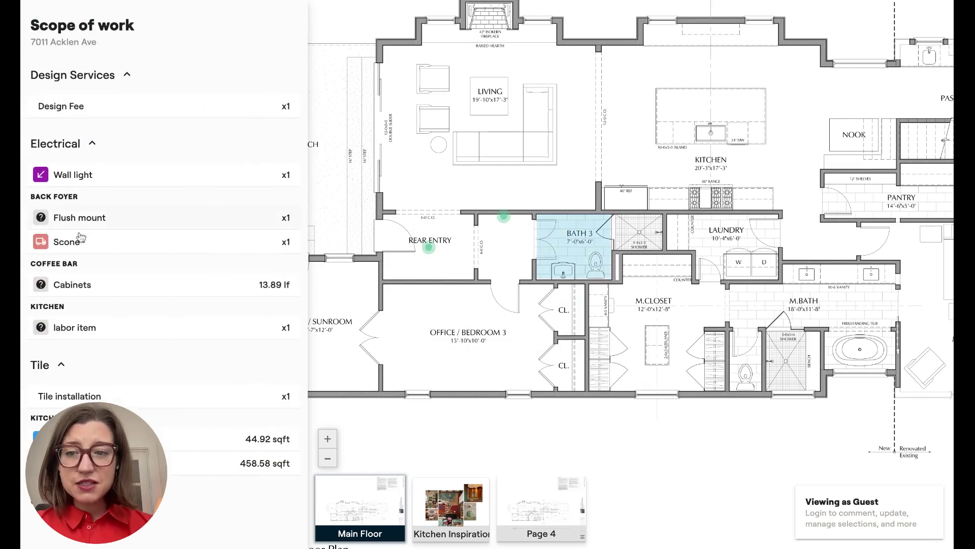
{"action": "left_click", "coordinate": [92, 299]}
{"action": "left_click", "coordinate": [44, 23]}
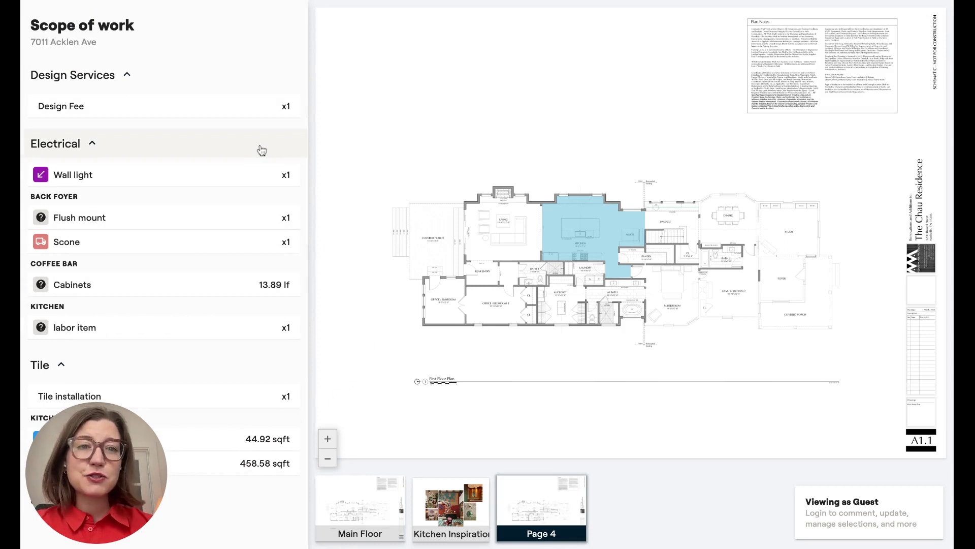
- View the Kitchen Inspiration mood board, return to Main Floor, and reopen the sign-up invitation
{"action": "left_click", "coordinate": [484, 509]}
{"action": "left_click", "coordinate": [376, 507]}
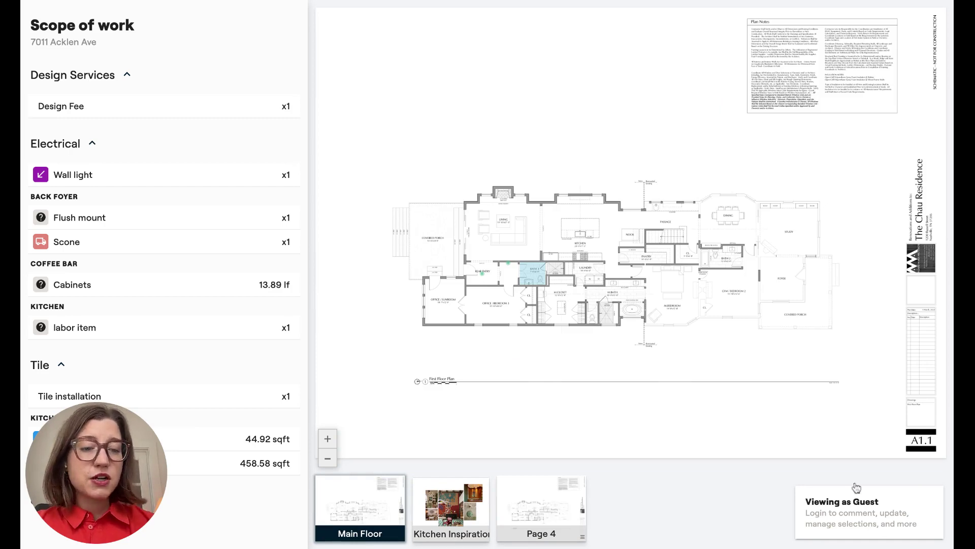
{"action": "left_click", "coordinate": [853, 510]}
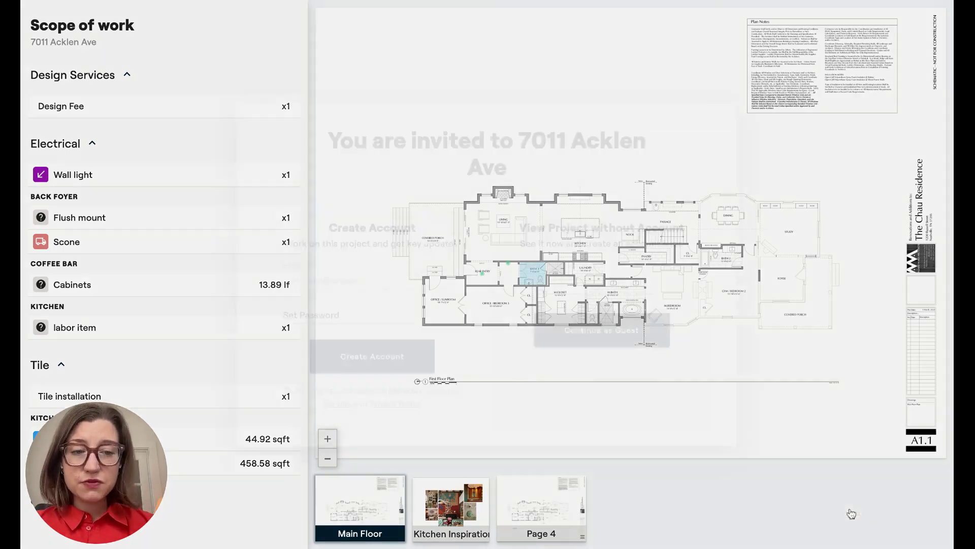
- Set an account password and create the Materio client account
{"action": "left_click", "coordinate": [381, 318]}
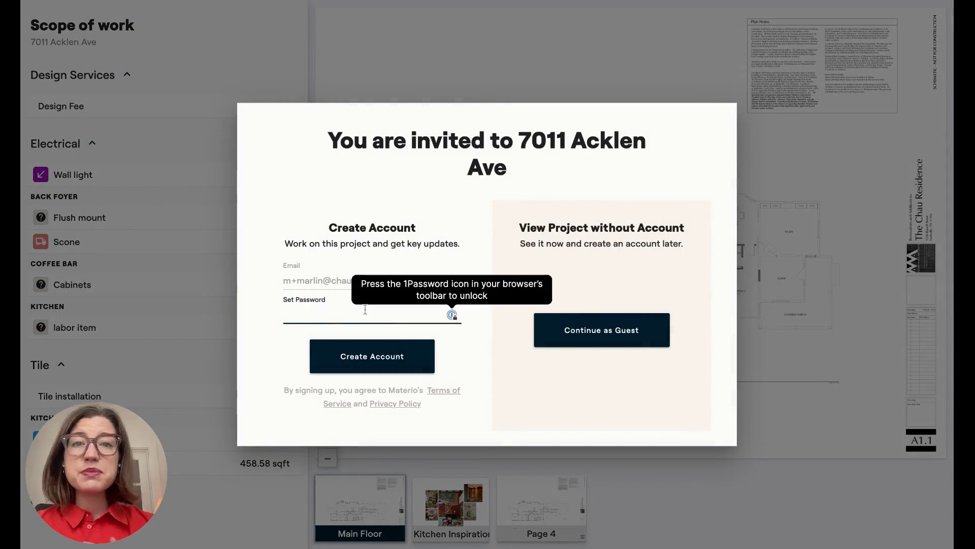
{"action": "type", "text": "********"}
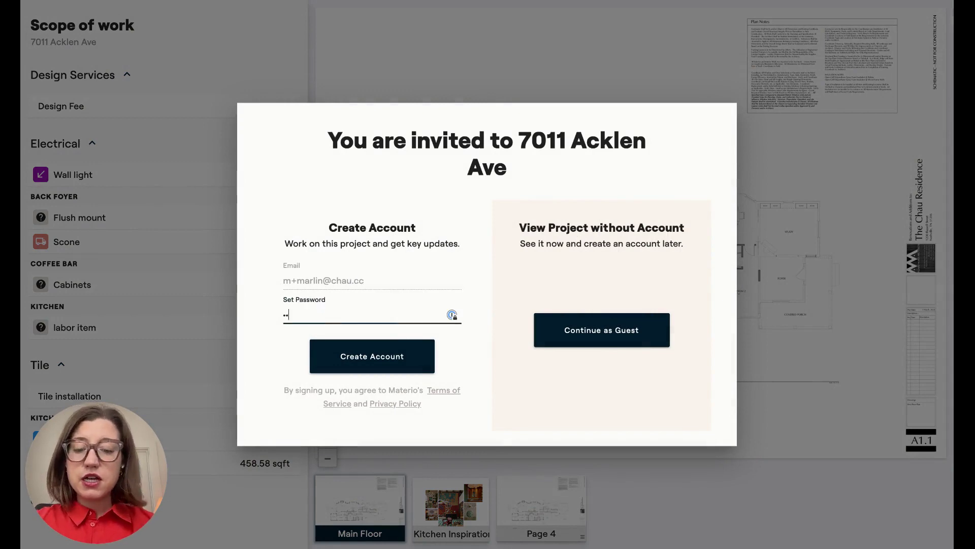
{"action": "left_click", "coordinate": [350, 361]}
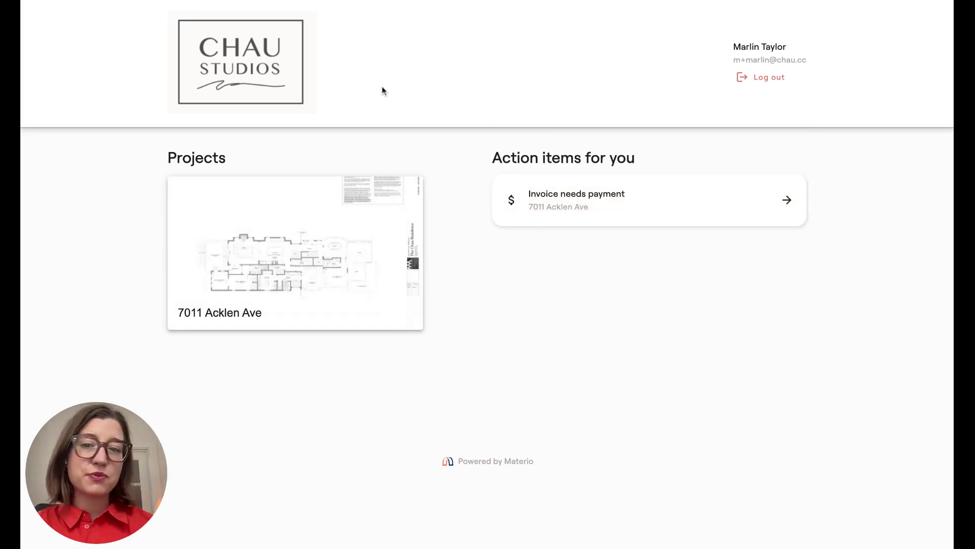
- Pin the comment 'move this sink to the other side of the island' on the kitchen island
{"action": "left_click", "coordinate": [266, 231]}
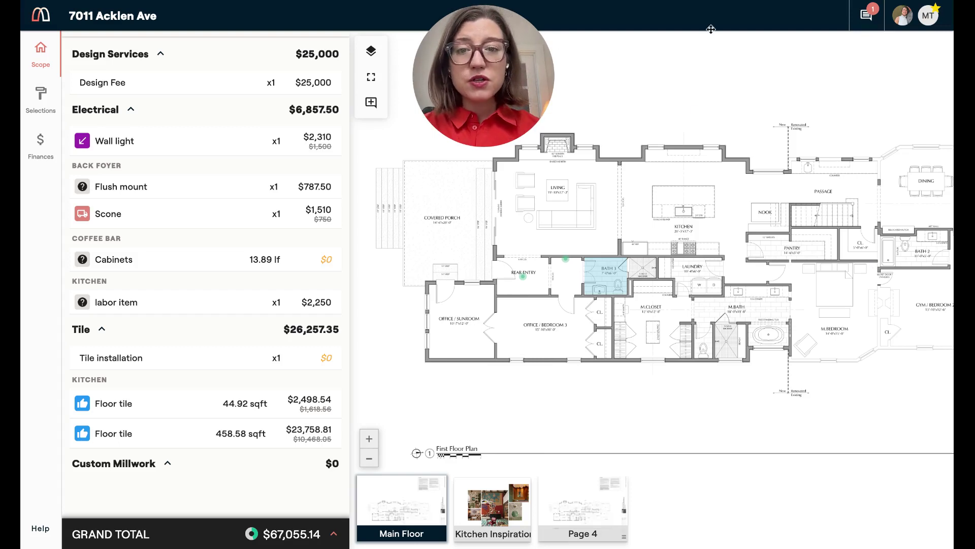
{"action": "left_click", "coordinate": [372, 105]}
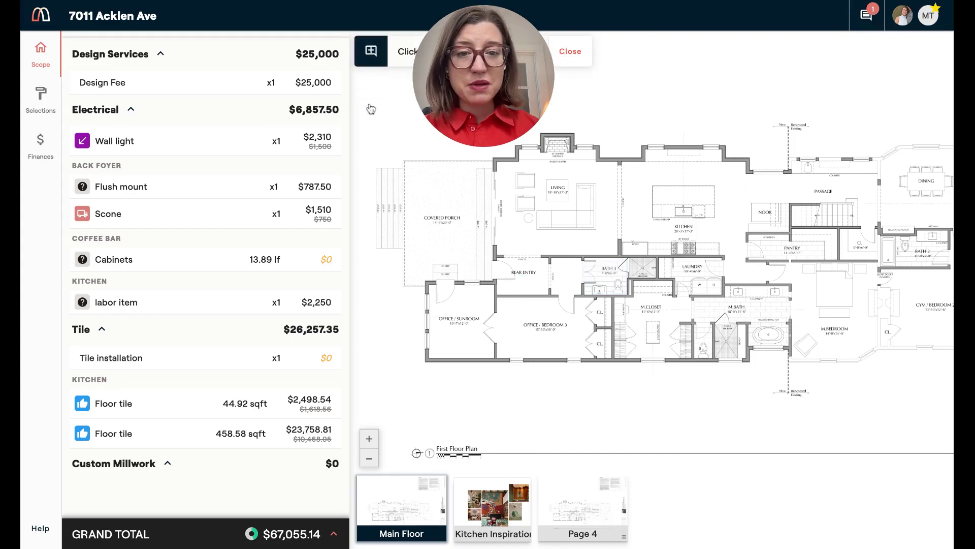
{"action": "scroll", "coordinate": [622, 227], "scroll_direction": "up", "scroll_amount": 3}
{"action": "left_click", "coordinate": [654, 210]}
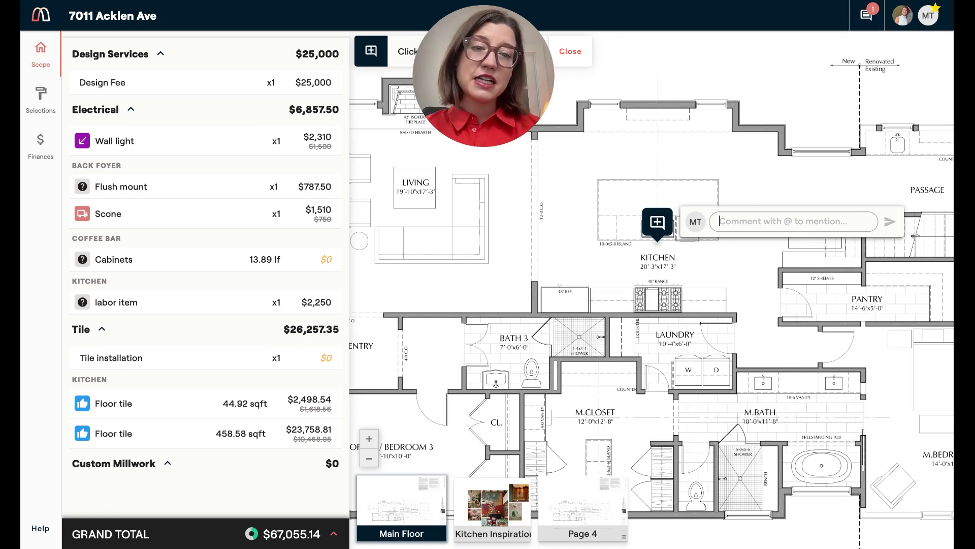
{"action": "type", "text": "move this sink to the other side of the island"}
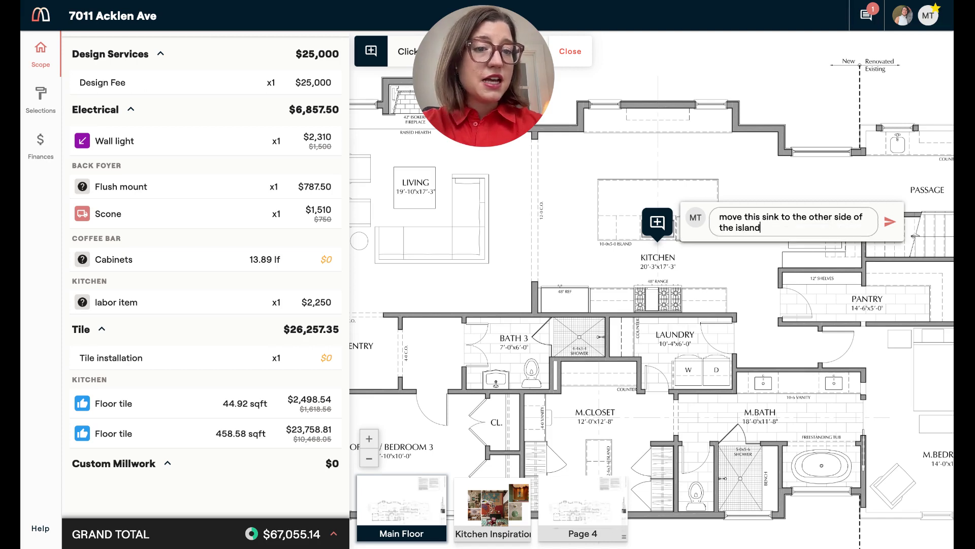
{"action": "left_click", "coordinate": [893, 221]}
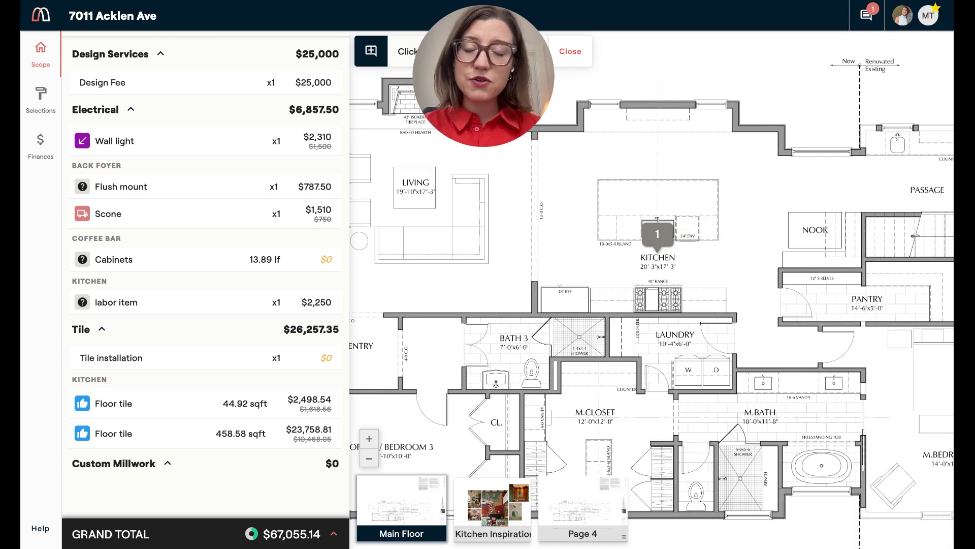
{"action": "left_click", "coordinate": [569, 51]}
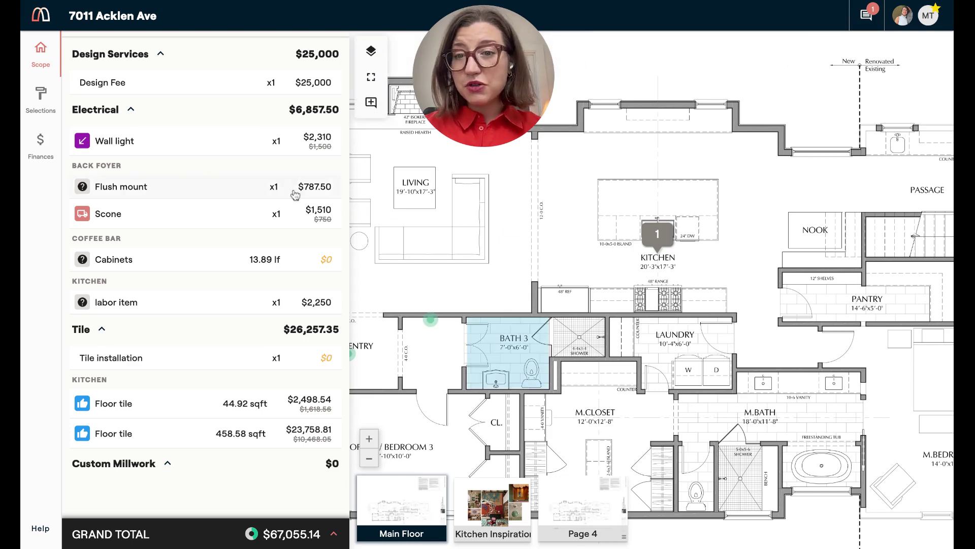
- Review the Back Foyer Flush mount details, then return to the scope of work list
{"action": "left_click", "coordinate": [203, 193]}
{"action": "scroll", "coordinate": [202, 193], "scroll_direction": "down", "scroll_amount": 1}
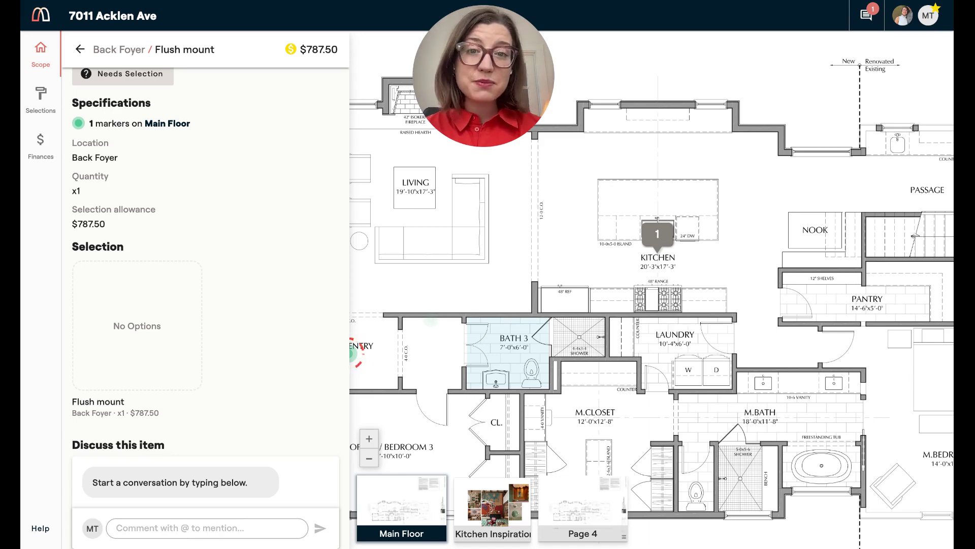
{"action": "left_click", "coordinate": [80, 50]}
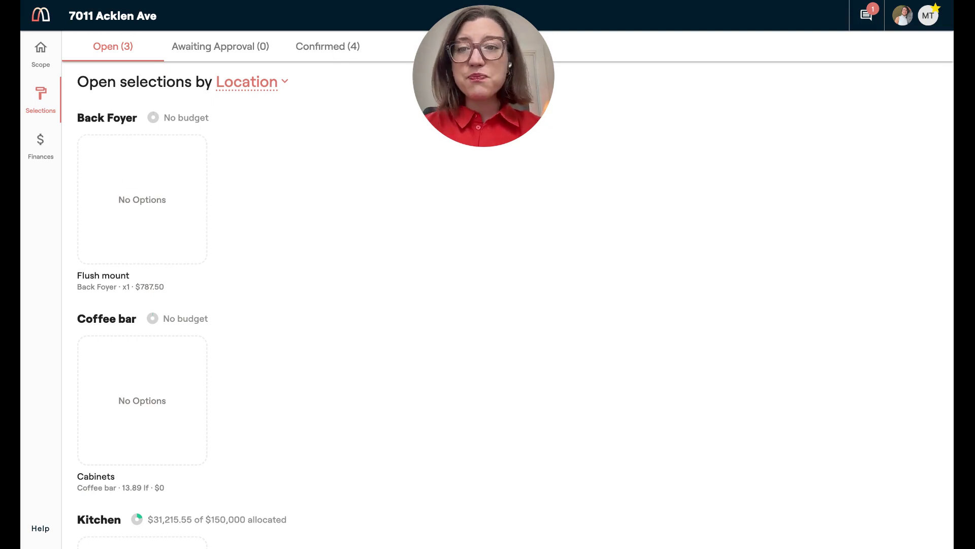
- Check the selections awaiting approval, then browse the Confirmed selections list
{"action": "left_click", "coordinate": [220, 46]}
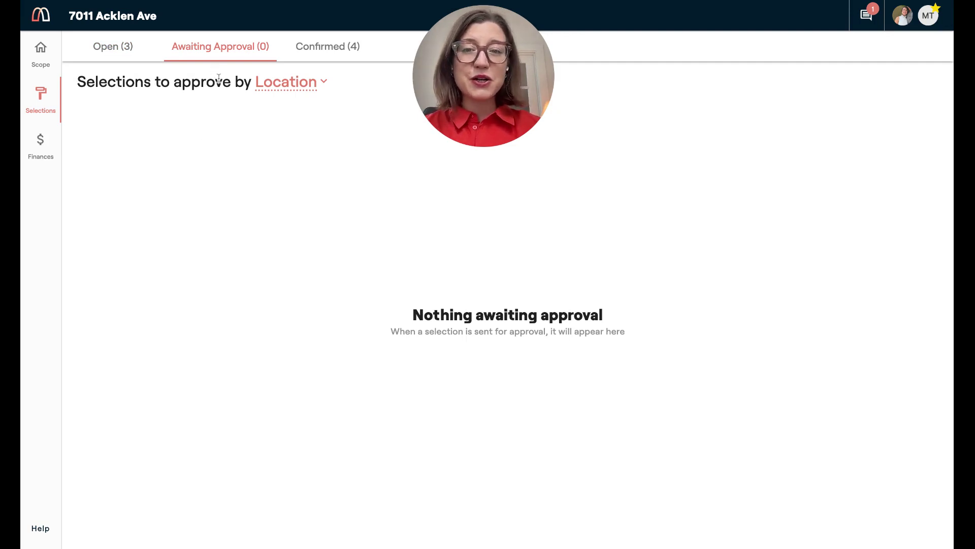
{"action": "left_click", "coordinate": [316, 48]}
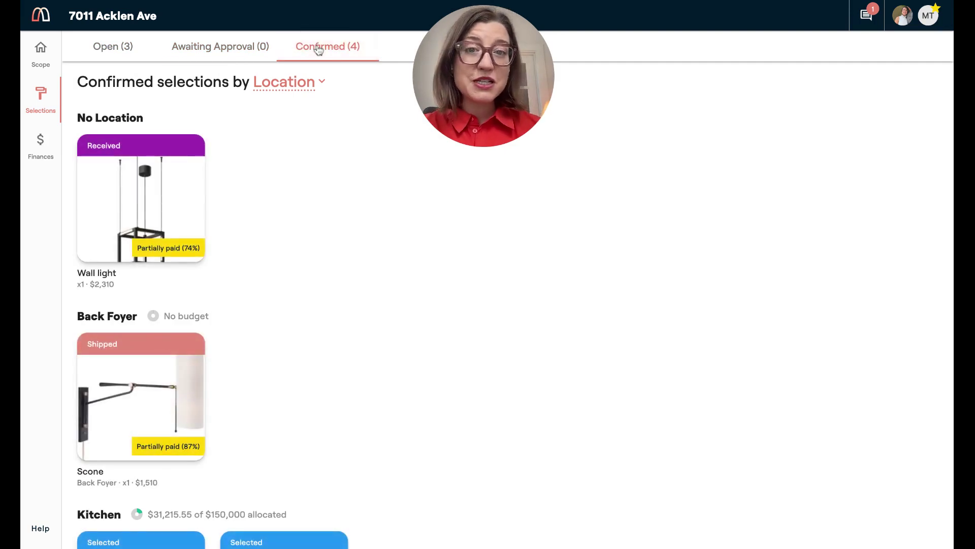
{"action": "scroll", "coordinate": [311, 219], "scroll_direction": "down", "scroll_amount": 3}
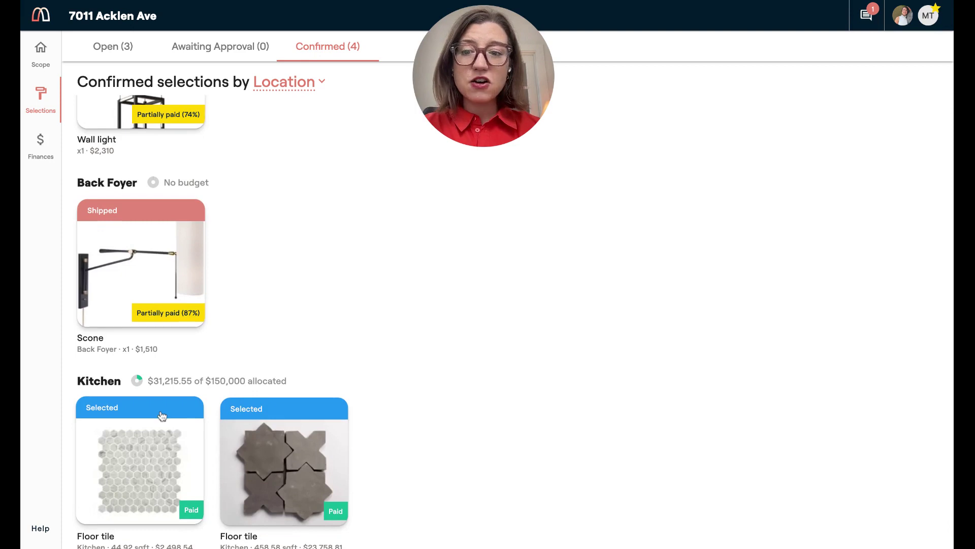
{"action": "scroll", "coordinate": [154, 447], "scroll_direction": "down", "scroll_amount": 1}
{"action": "scroll", "coordinate": [191, 271], "scroll_direction": "up", "scroll_amount": 3}
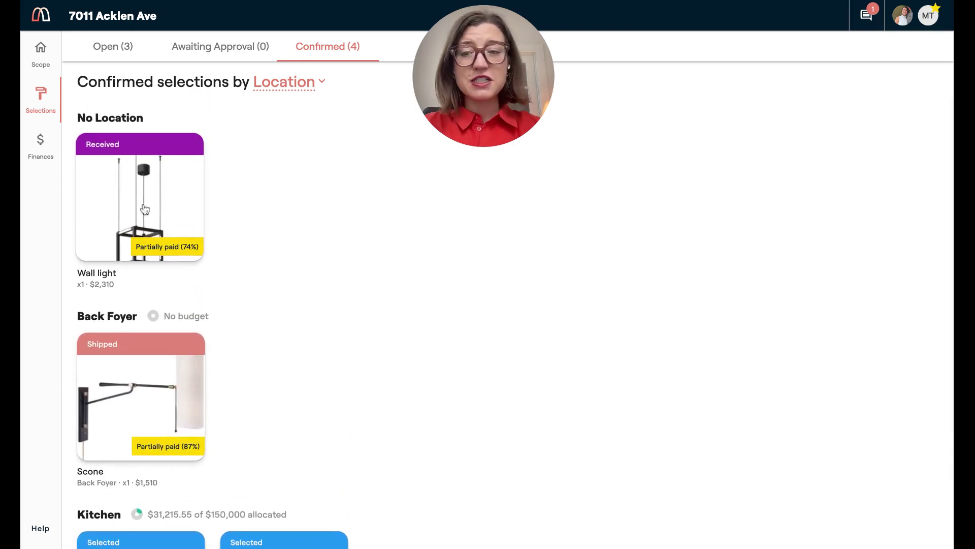
{"action": "scroll", "coordinate": [151, 354], "scroll_direction": "down", "scroll_amount": 2}
{"action": "scroll", "coordinate": [151, 354], "scroll_direction": "down", "scroll_amount": 1}
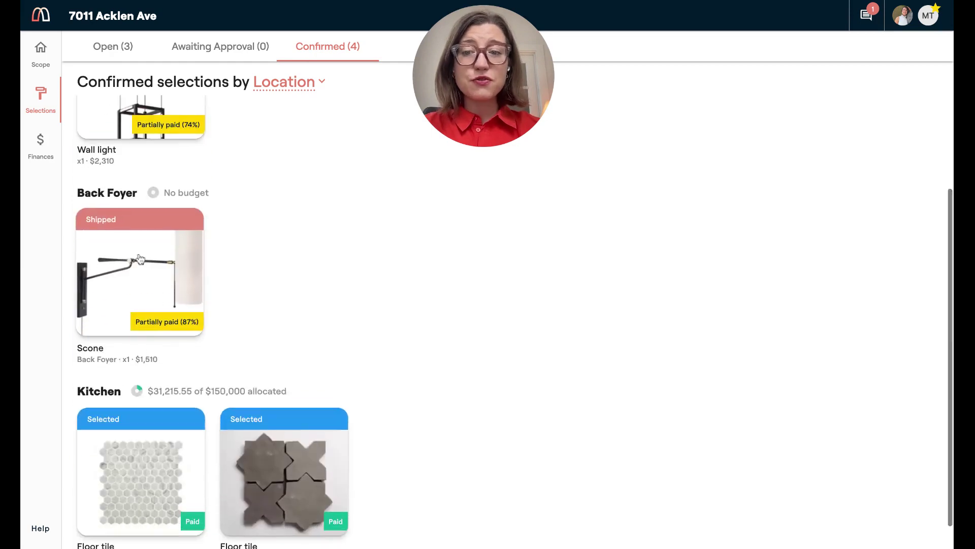
- Open the Scone's confirmed selection, start a discussion on it, then close it and return to Scope
{"action": "left_click", "coordinate": [137, 274]}
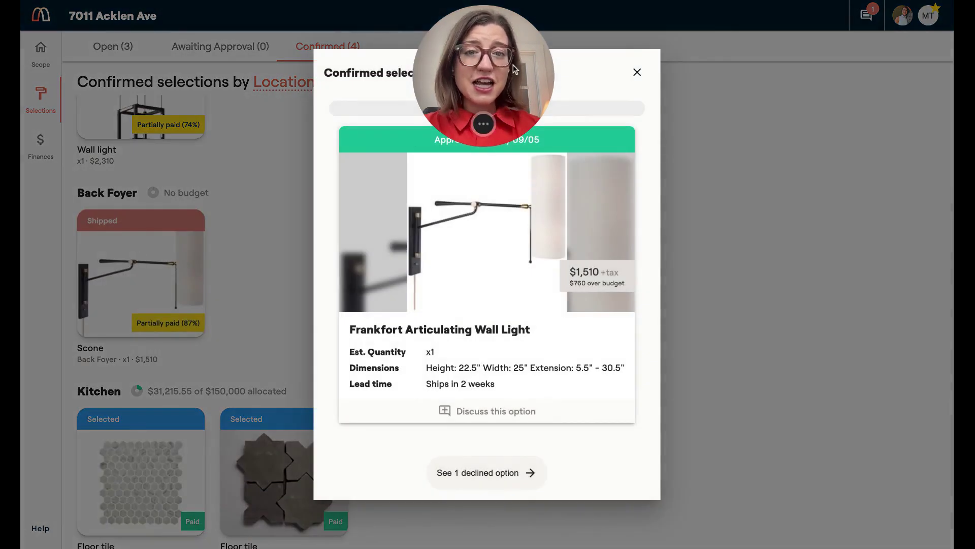
{"action": "left_click", "coordinate": [462, 410]}
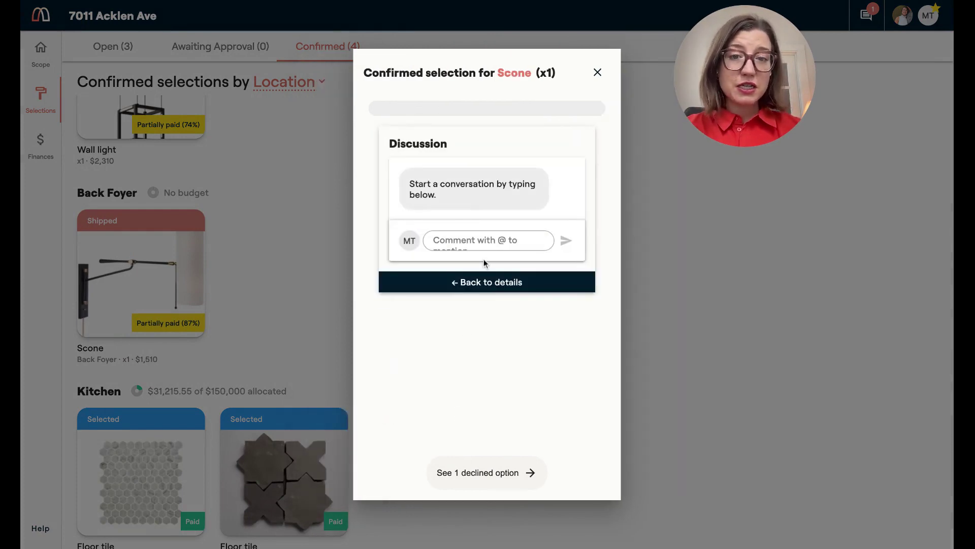
{"action": "left_click", "coordinate": [599, 70]}
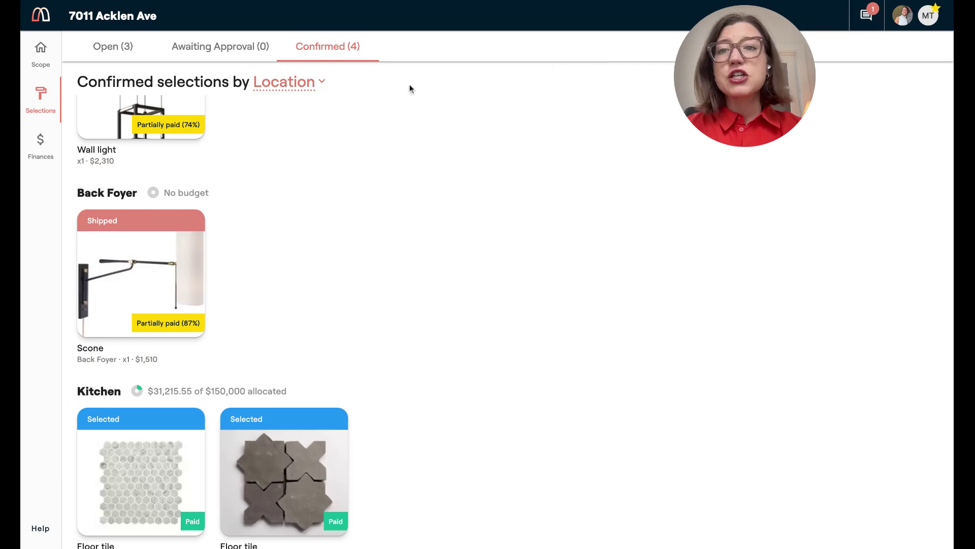
{"action": "left_click", "coordinate": [47, 57]}
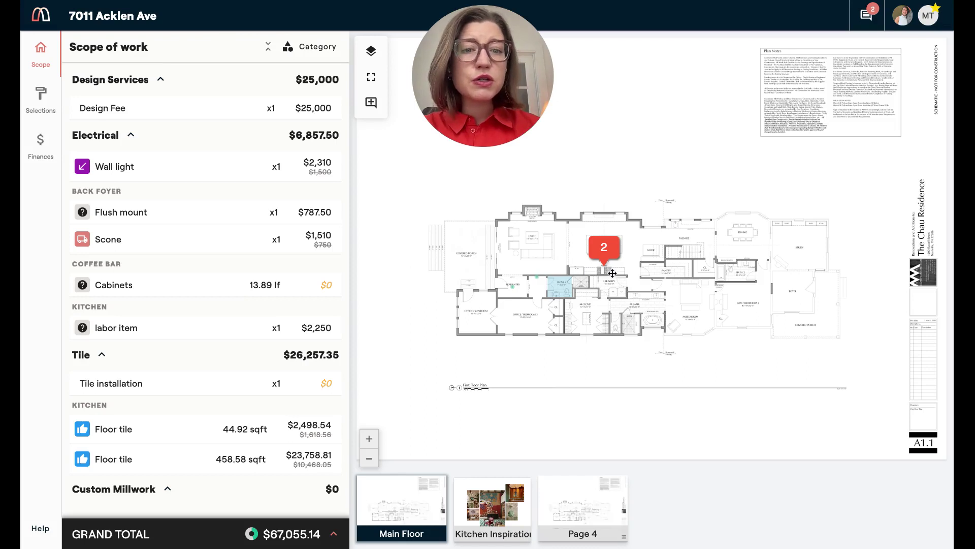
- Read floor-plan pin 2's thread and the New and All comment notifications, then open Finances
{"action": "left_click", "coordinate": [607, 257]}
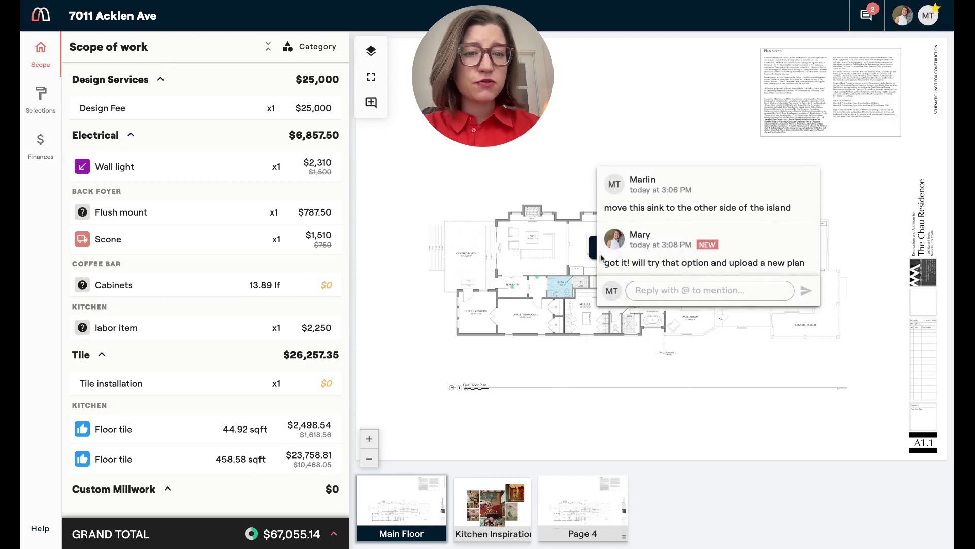
{"action": "left_click", "coordinate": [867, 15]}
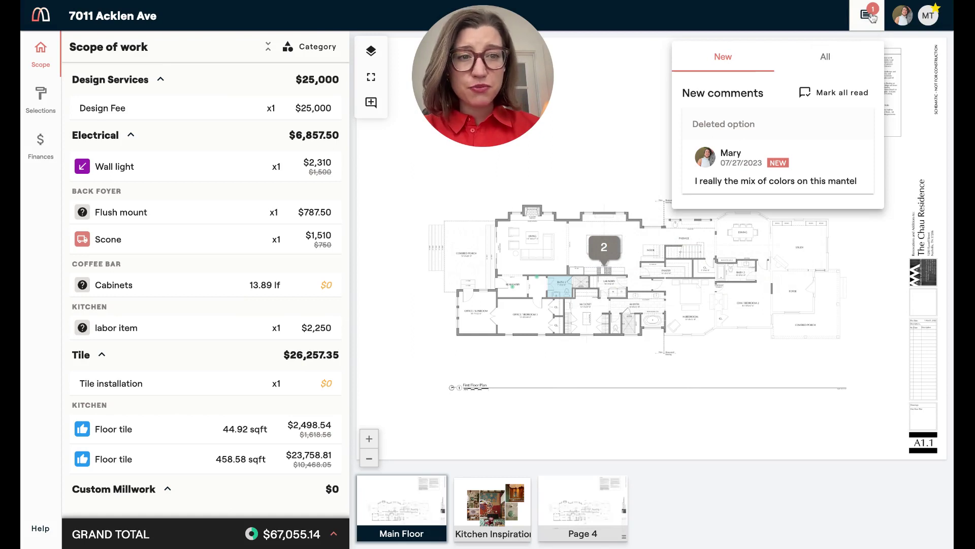
{"action": "left_click", "coordinate": [828, 58]}
{"action": "left_click", "coordinate": [711, 60]}
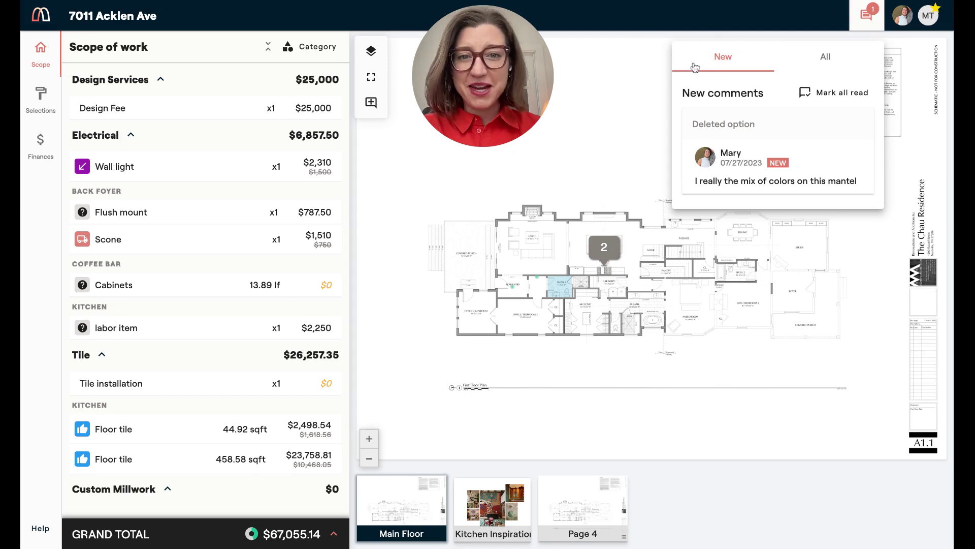
{"action": "left_click", "coordinate": [625, 129]}
{"action": "left_click", "coordinate": [41, 156]}
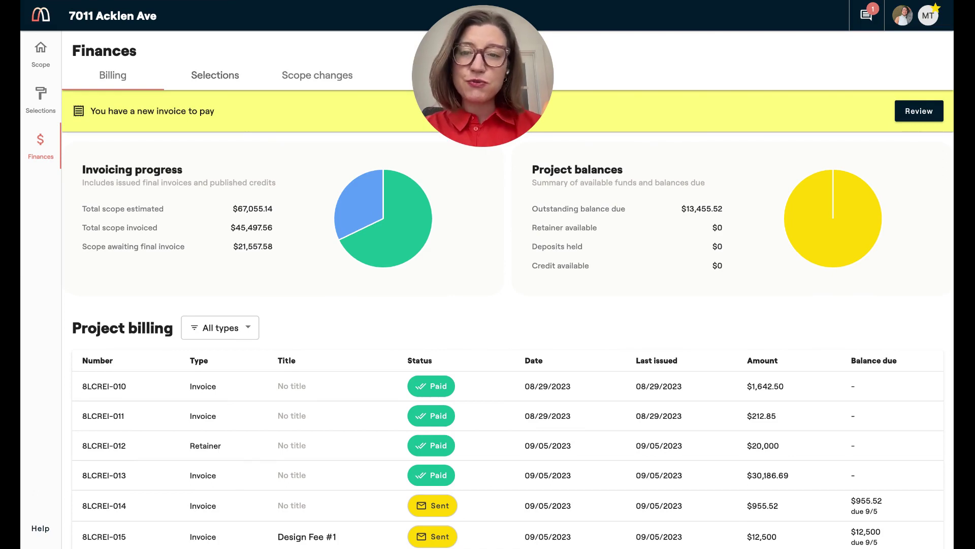
- Review the selections budget with Electrical expanded and the approved scope changes, then return to Scope
{"action": "left_click", "coordinate": [223, 87]}
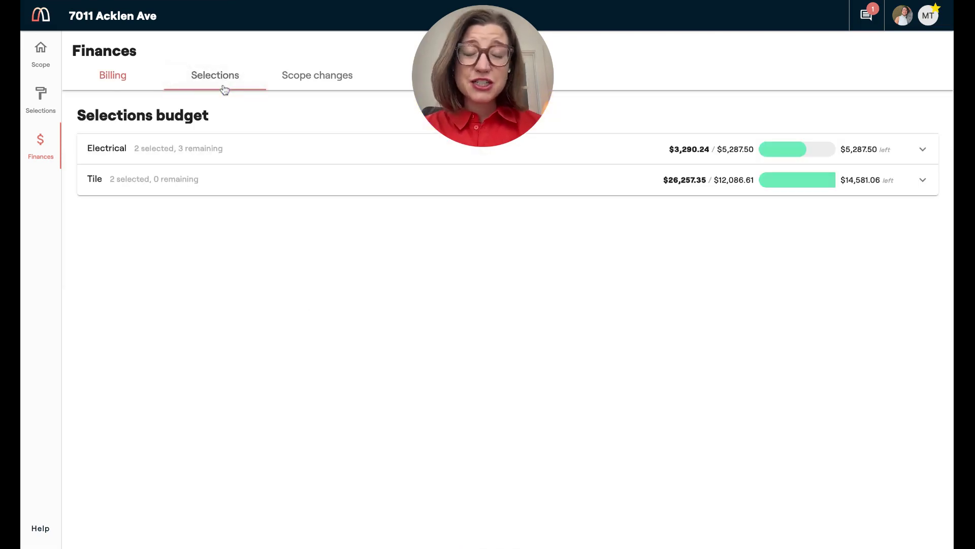
{"action": "left_click", "coordinate": [228, 153]}
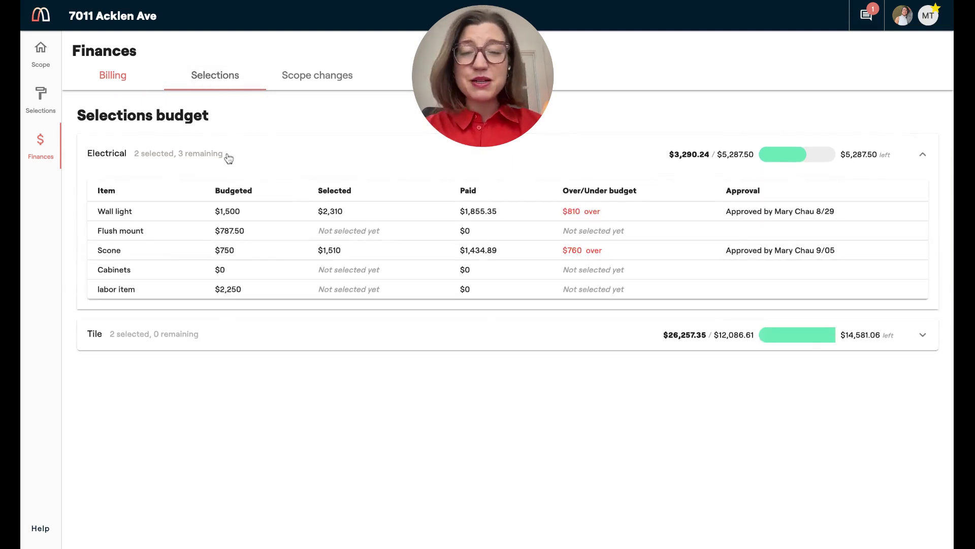
{"action": "left_click", "coordinate": [304, 86]}
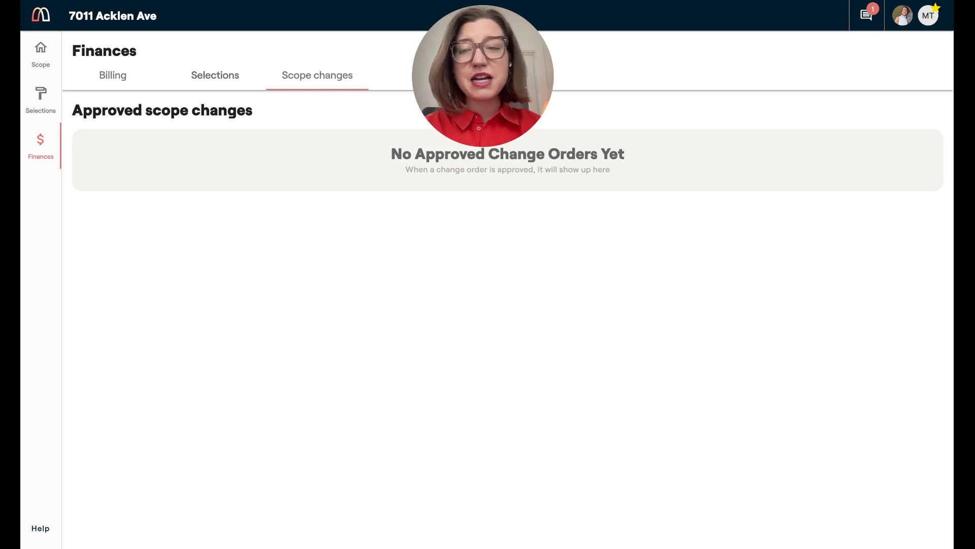
{"action": "left_click", "coordinate": [39, 61]}
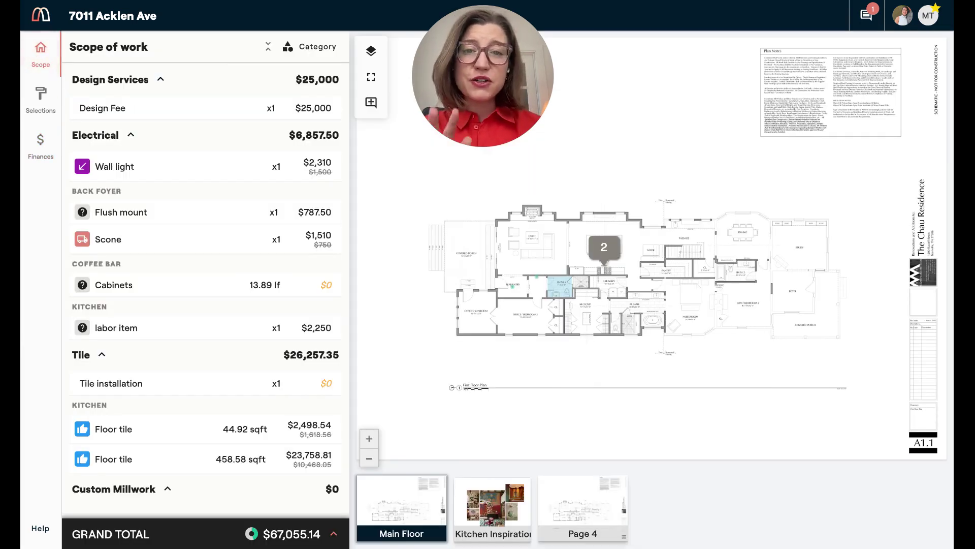
{"action": "left_click", "coordinate": [41, 529]}
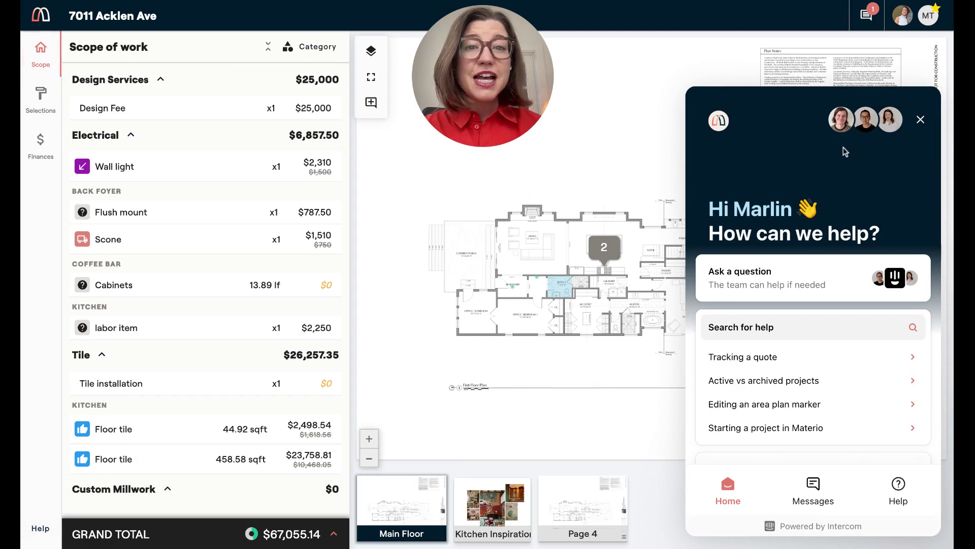
{"action": "left_click", "coordinate": [920, 119]}
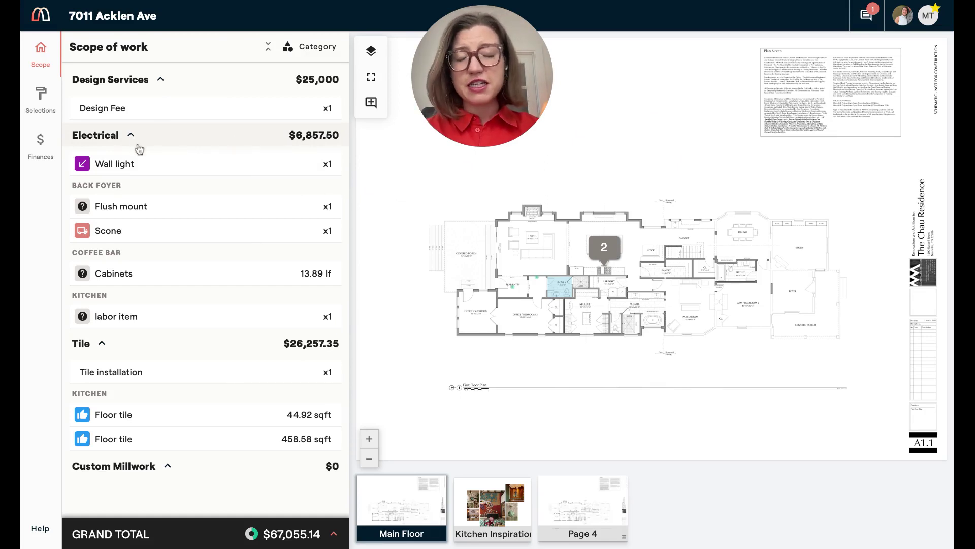
- Toggle the Electrical section, then organize the scope by location with all groups collapsed
{"action": "left_click", "coordinate": [207, 148]}
{"action": "left_click", "coordinate": [209, 148]}
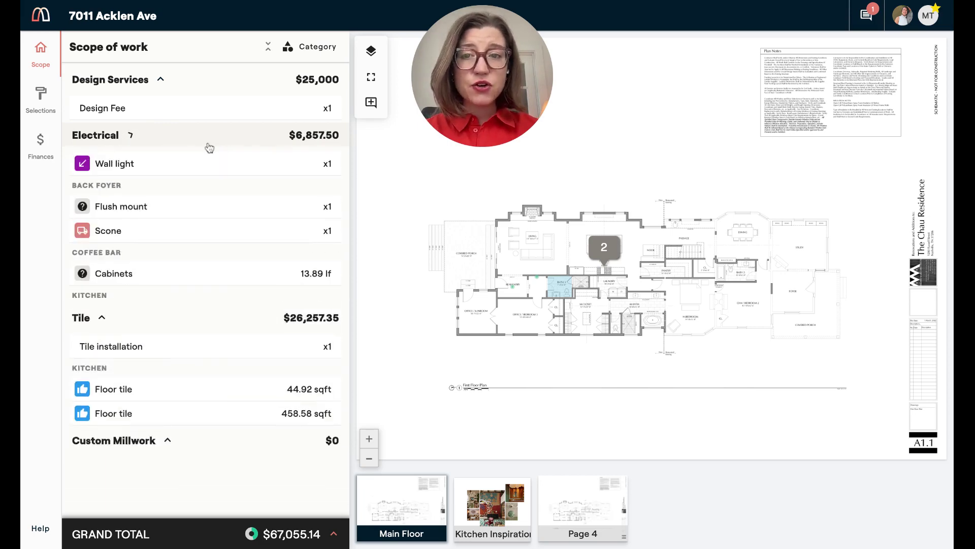
{"action": "left_click", "coordinate": [310, 46]}
{"action": "left_click", "coordinate": [312, 94]}
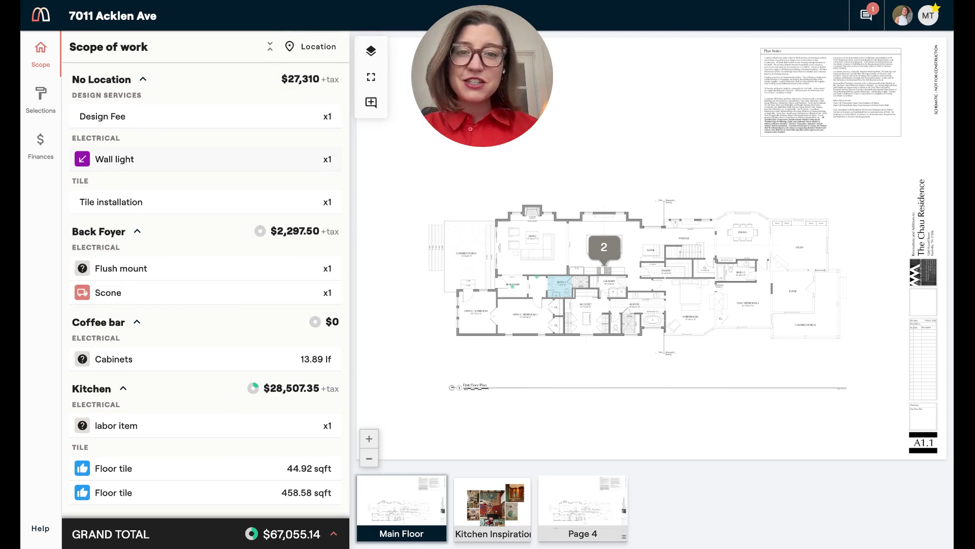
{"action": "left_click", "coordinate": [270, 46]}
- Expand the Grand Total bar to check its breakdown, then hide it
{"action": "mouse_move", "coordinate": [254, 155]}
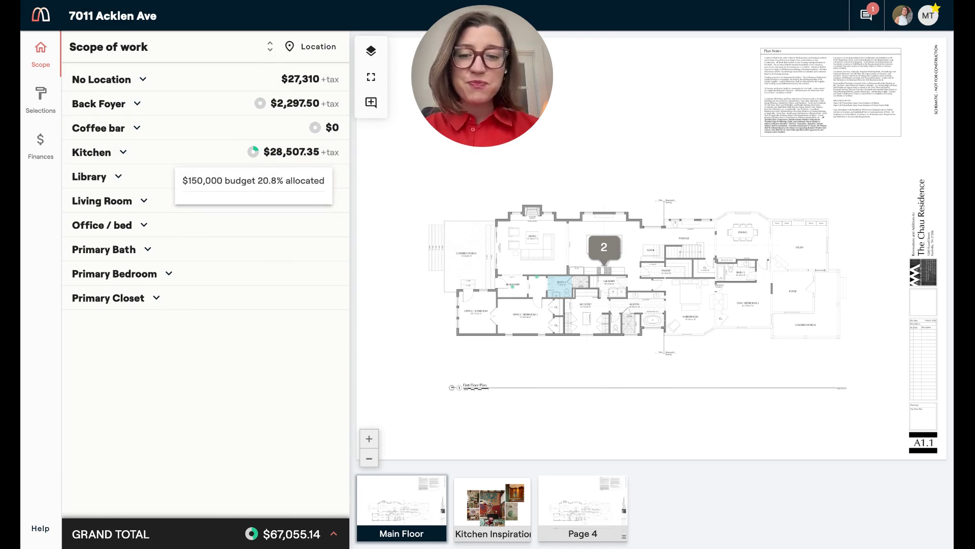
{"action": "left_click", "coordinate": [298, 530]}
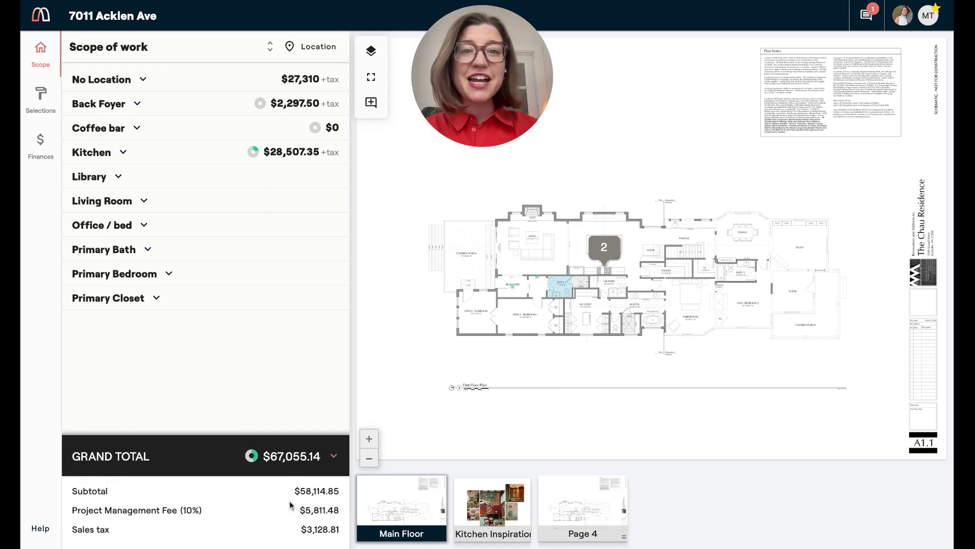
{"action": "left_click", "coordinate": [331, 459]}
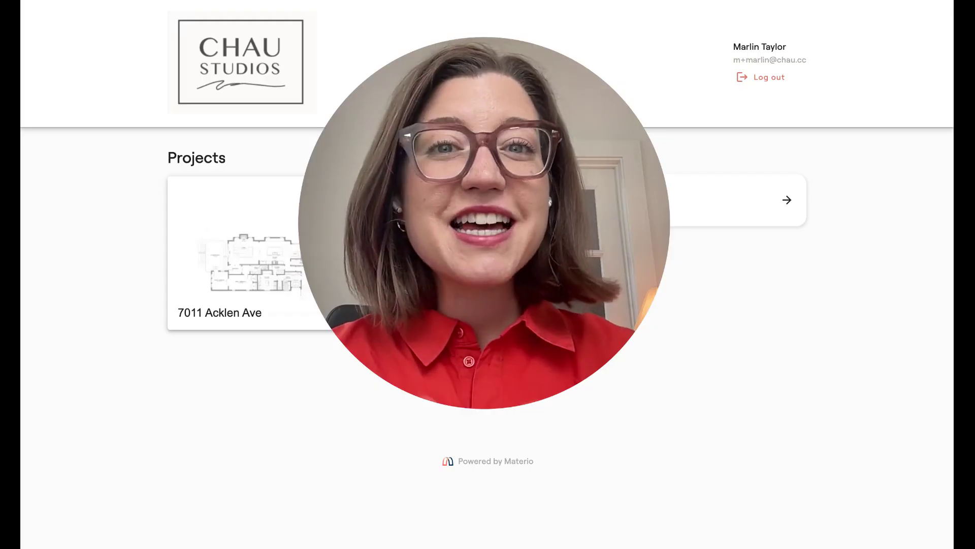